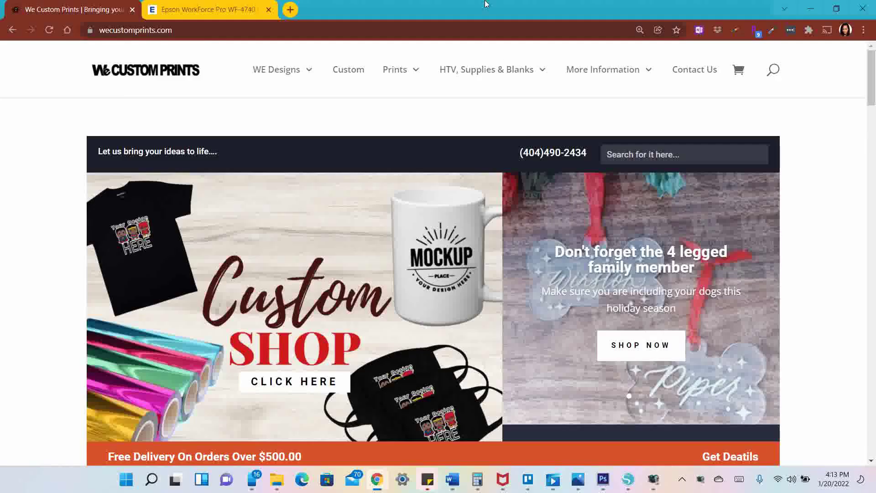
- Go to the custom products shop from the Custom Shop banner
mouse_move(263, 95)
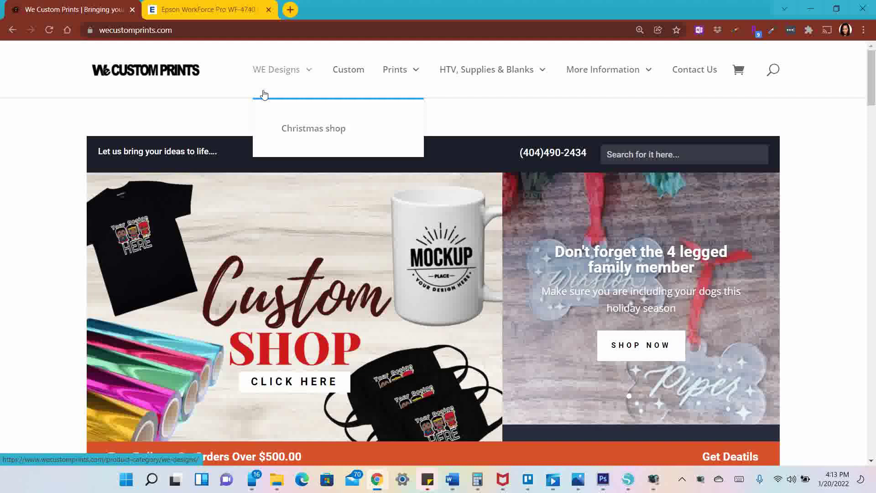
scroll(312, 281, "down", 2)
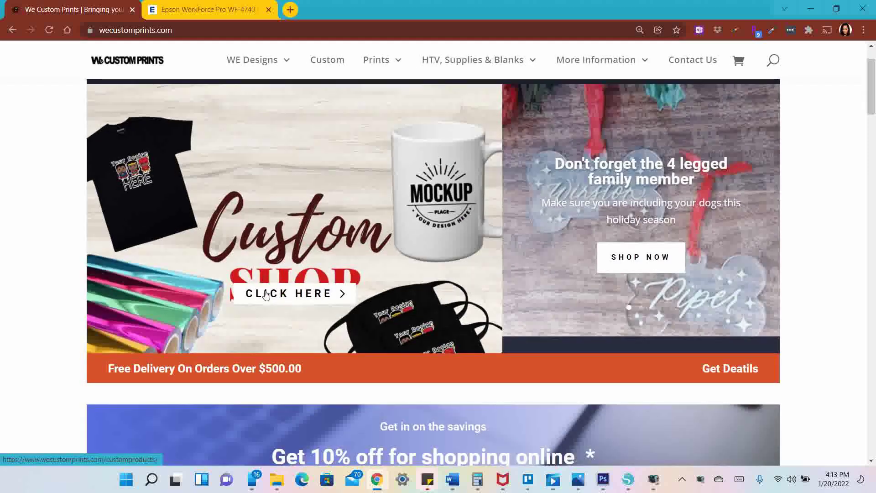
left_click(285, 294)
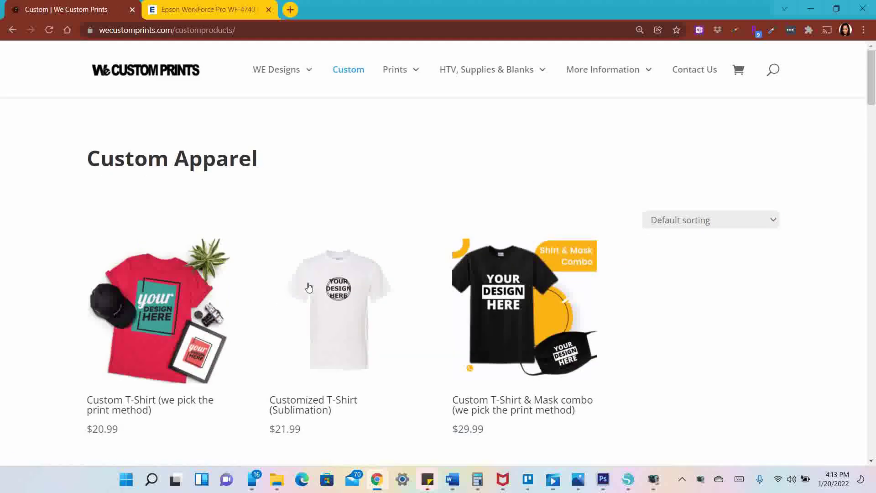
- Open the Custom Door Mat under Custom Accessories and launch its design editor
scroll(309, 288, "down", 7)
scroll(311, 288, "down", 7)
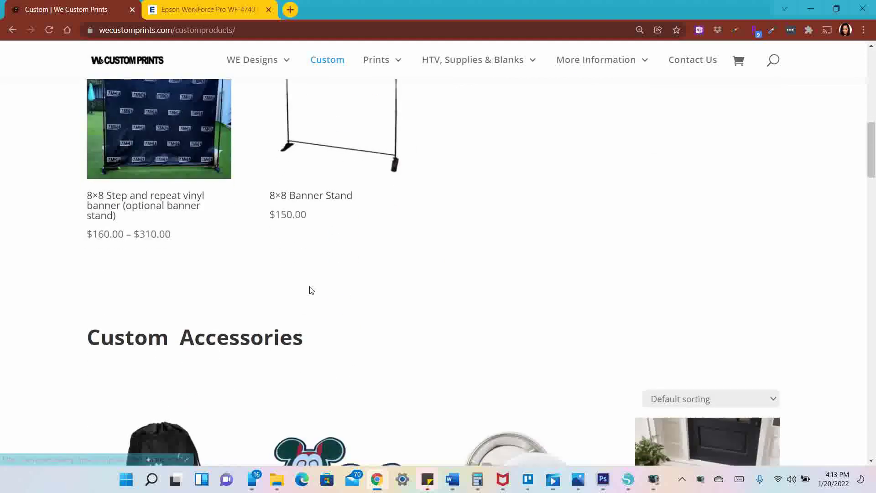
scroll(623, 352, "down", 1)
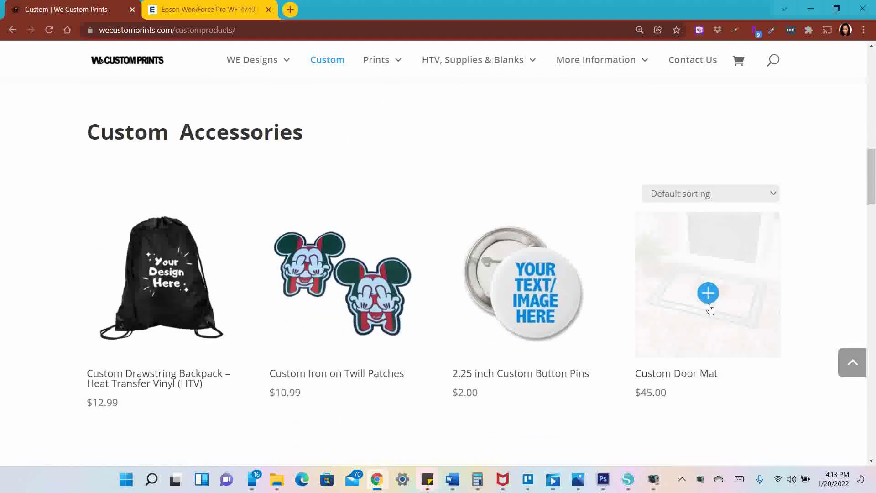
left_click(713, 301)
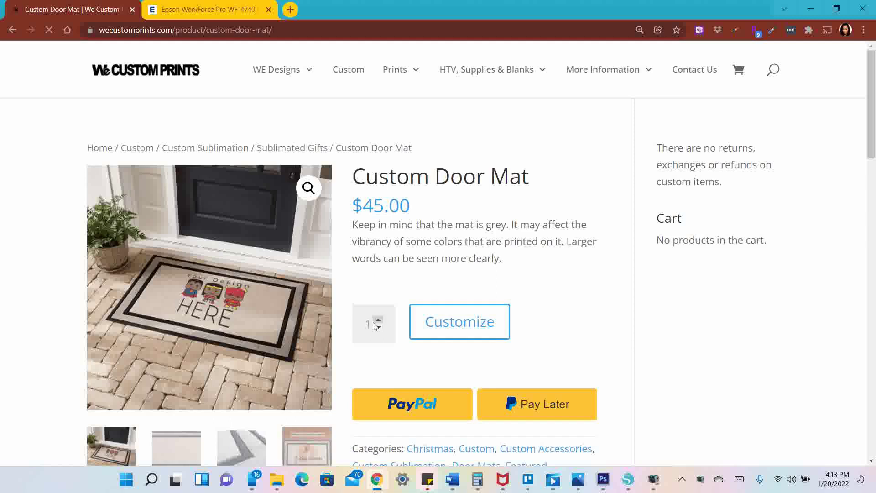
left_click(446, 325)
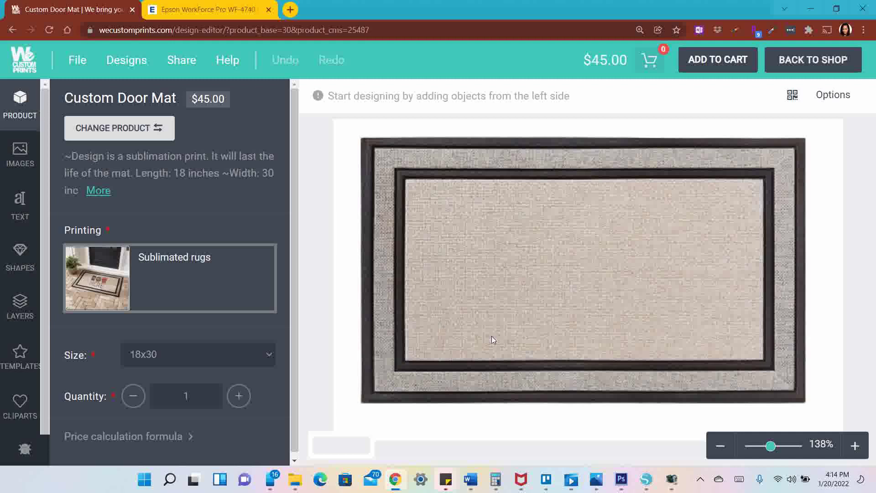
- Apply the GSM Wolf template from the Templates list to the blank mat
left_click(22, 360)
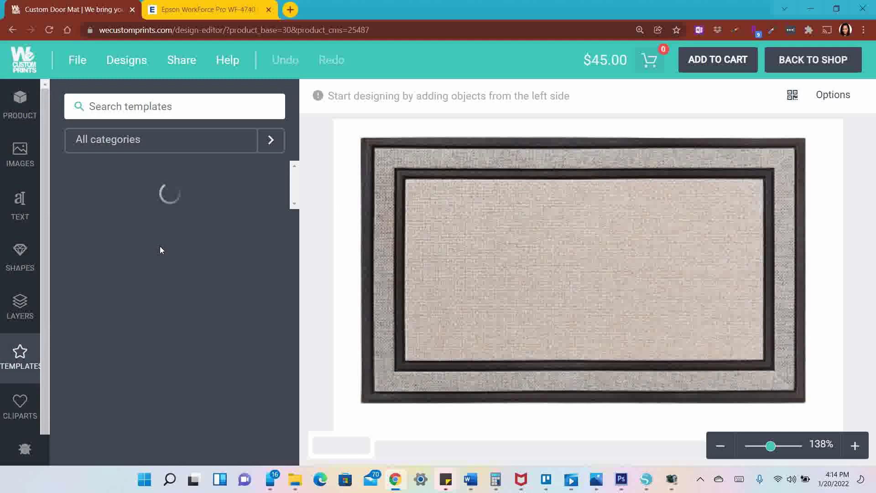
scroll(160, 250, "down", 5)
scroll(162, 250, "down", 6)
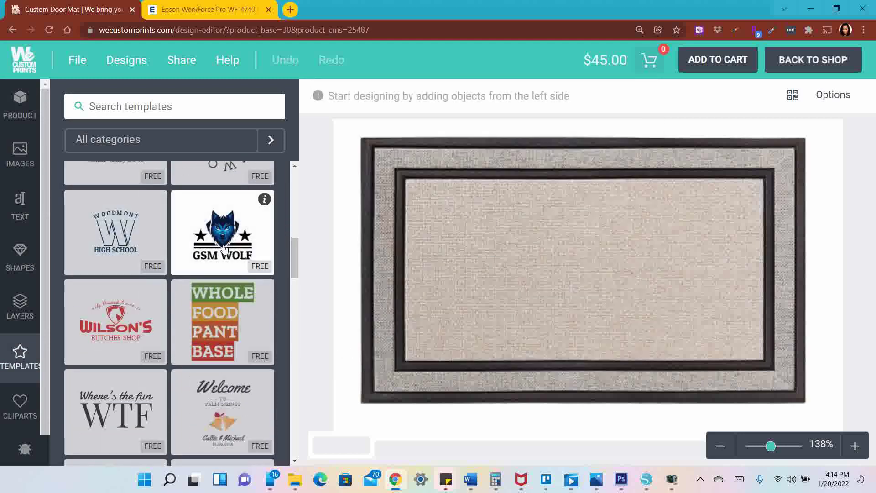
left_click(223, 248)
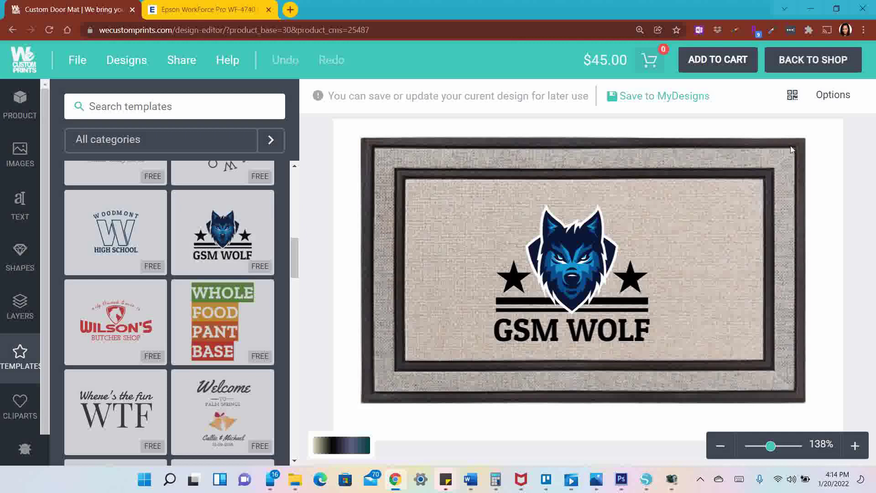
- Select all parts of the GSM Wolf design, enlarge the group, and centre it on the mat
left_click_drag(716, 204, 463, 342)
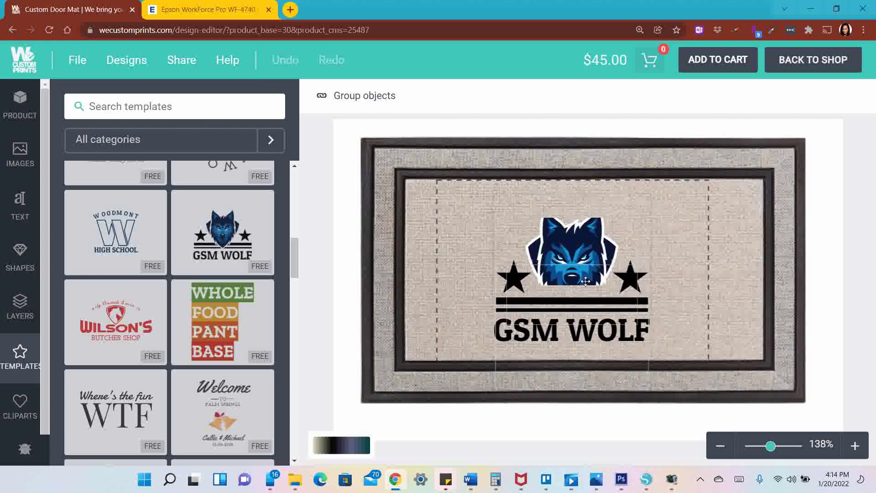
left_click_drag(584, 286, 533, 207)
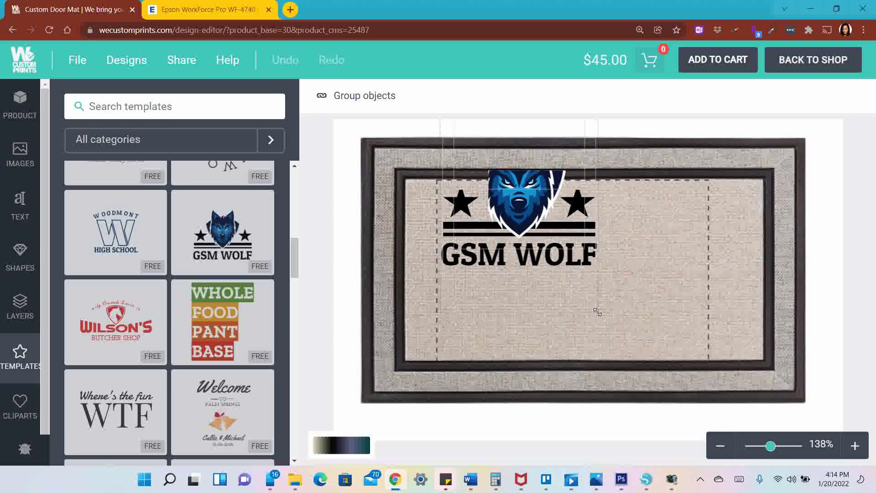
left_click_drag(598, 312, 631, 345)
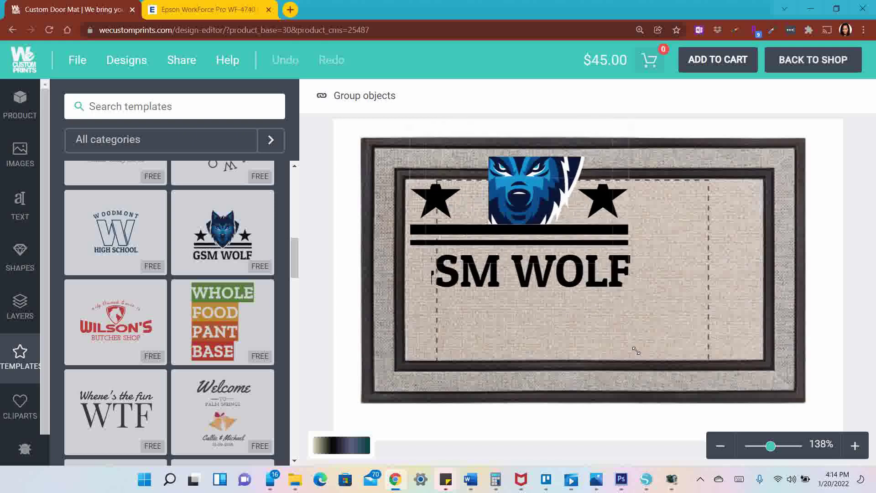
left_click_drag(590, 265, 602, 235)
left_click_drag(657, 345, 670, 359)
left_click_drag(606, 240, 633, 293)
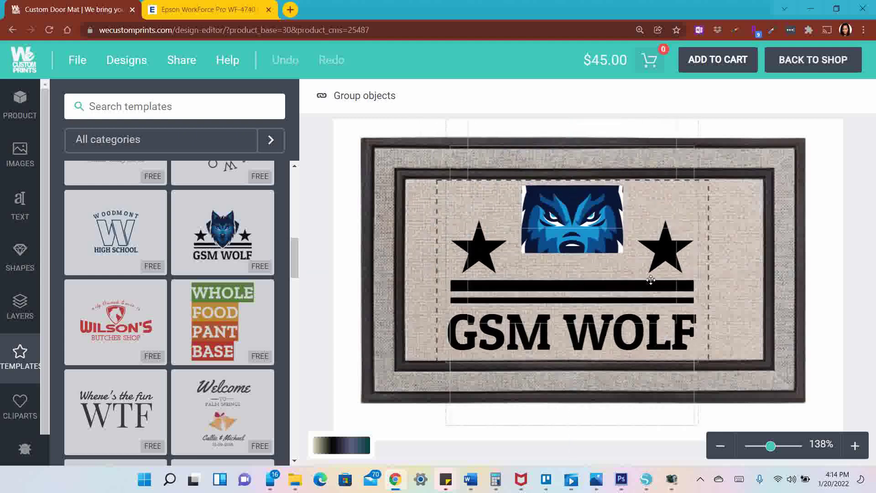
- Delete the wolf head logo from the design
left_click(755, 230)
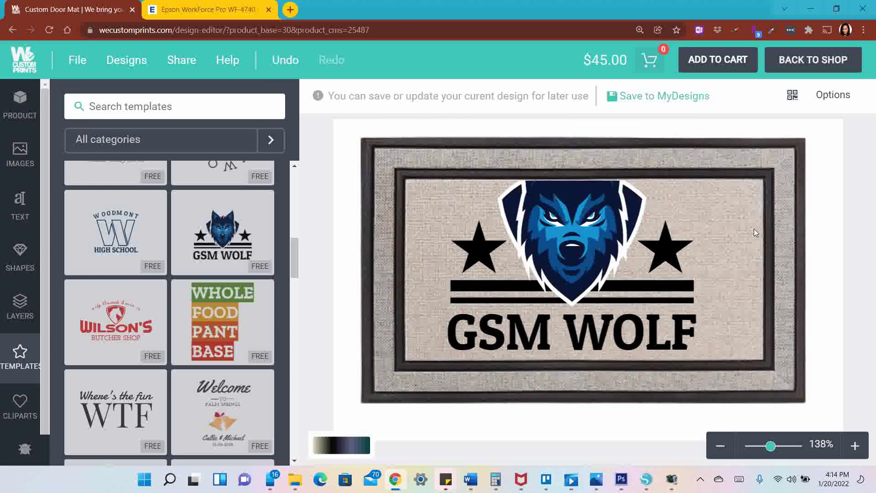
left_click(628, 247)
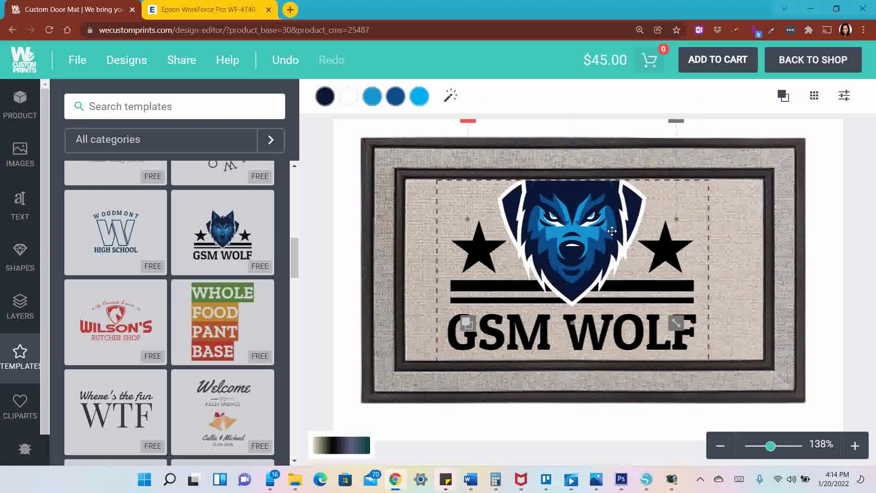
key("Delete")
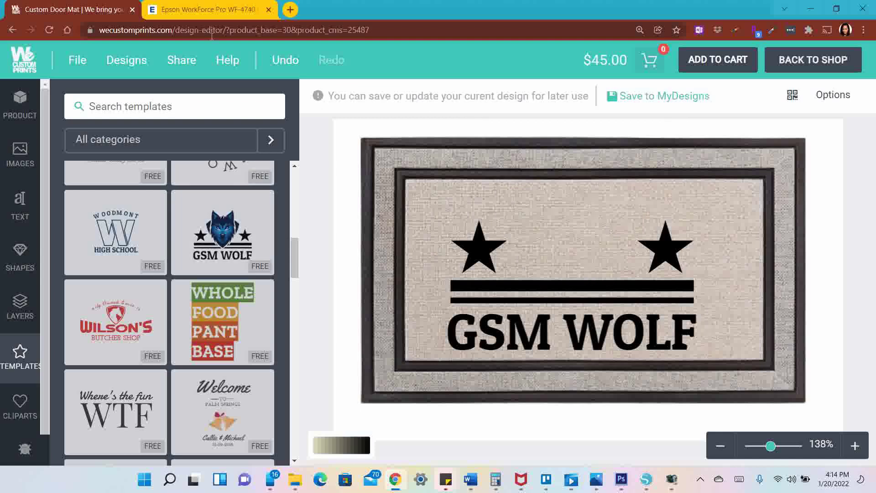
- Upload the 'bull dog' image and size it between the two stars
left_click(20, 163)
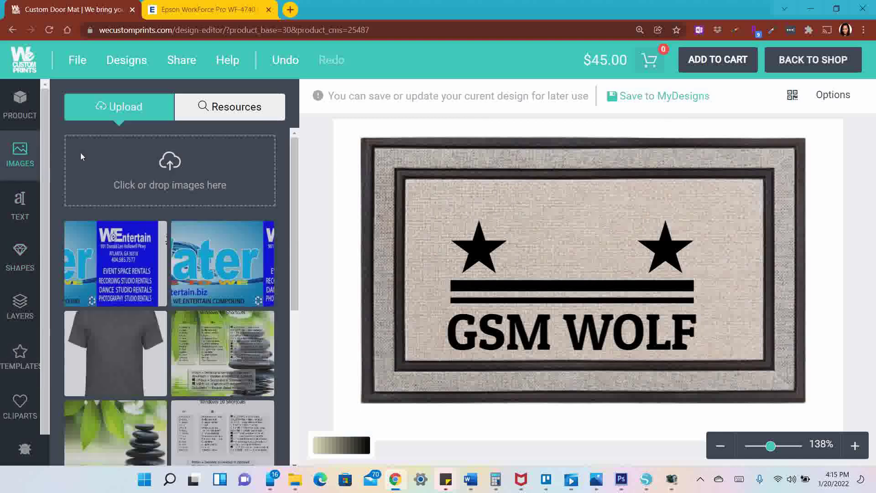
left_click(158, 187)
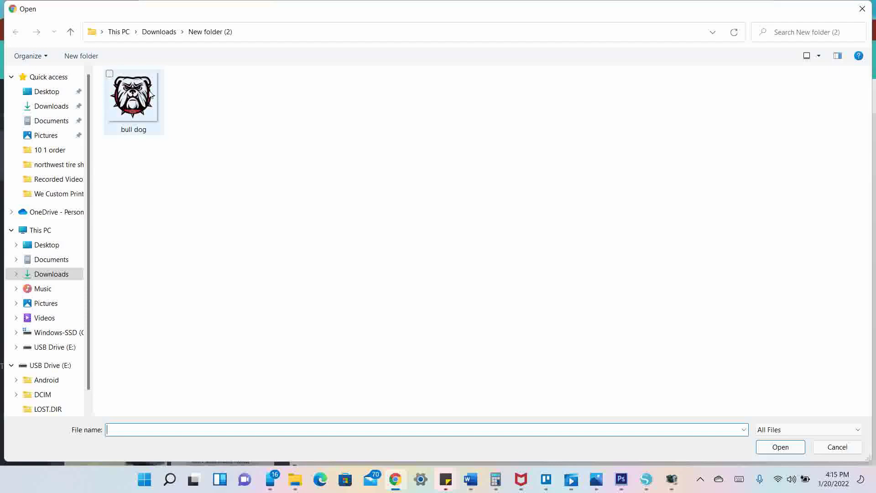
left_click(143, 95)
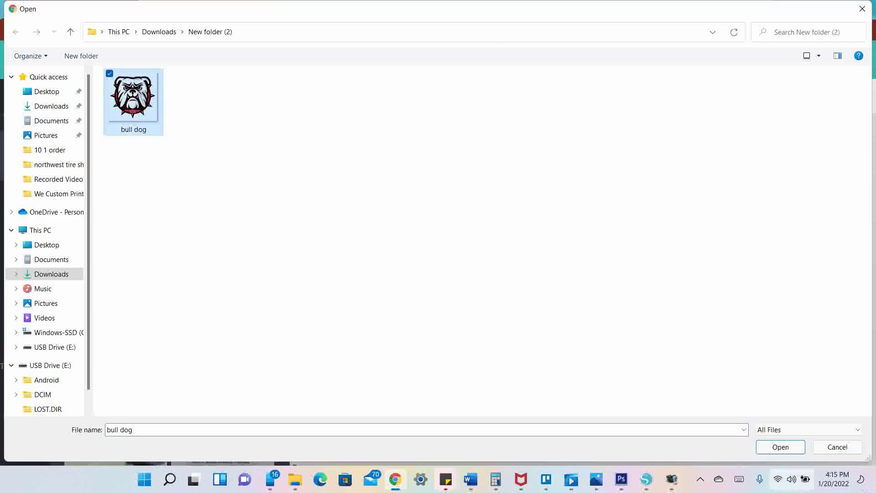
left_click(789, 447)
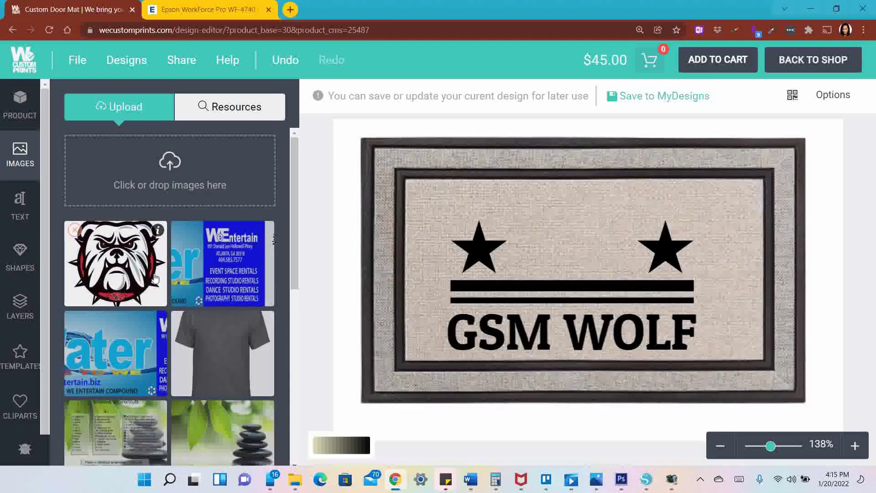
left_click(148, 274)
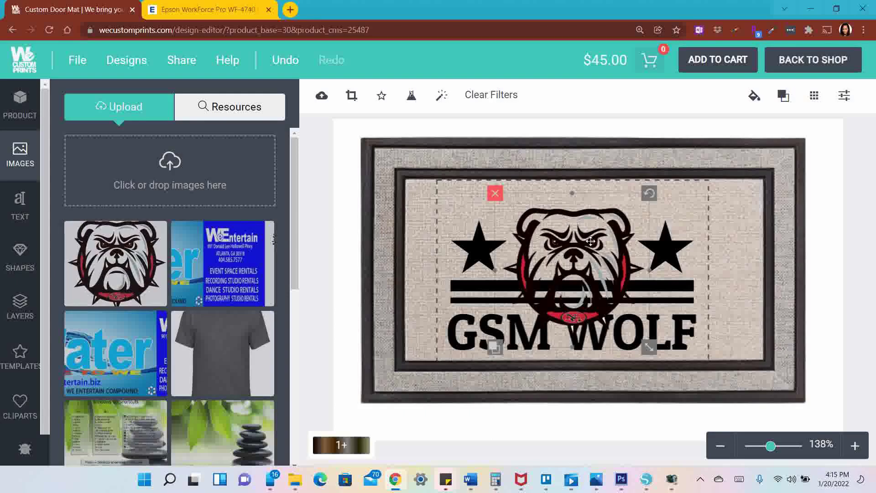
left_click_drag(540, 236, 591, 218)
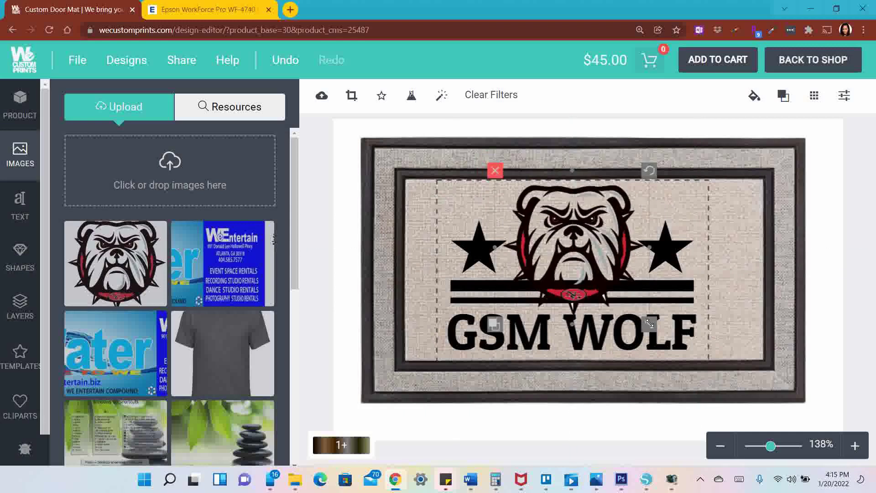
left_click_drag(650, 323, 597, 256)
- Replace the GSM WOLF wording with BULLDOGS LIVE HERE
left_click(570, 340)
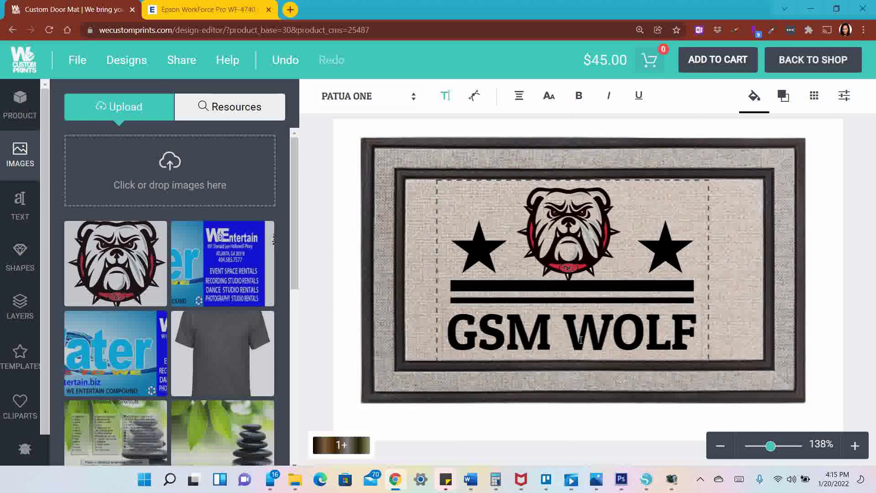
double_click(581, 339)
key("ctrl+a")
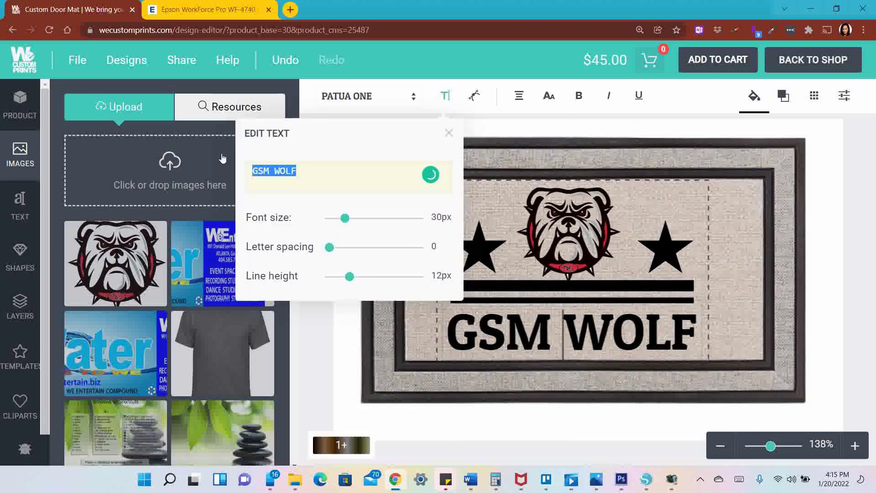
type("BULLD")
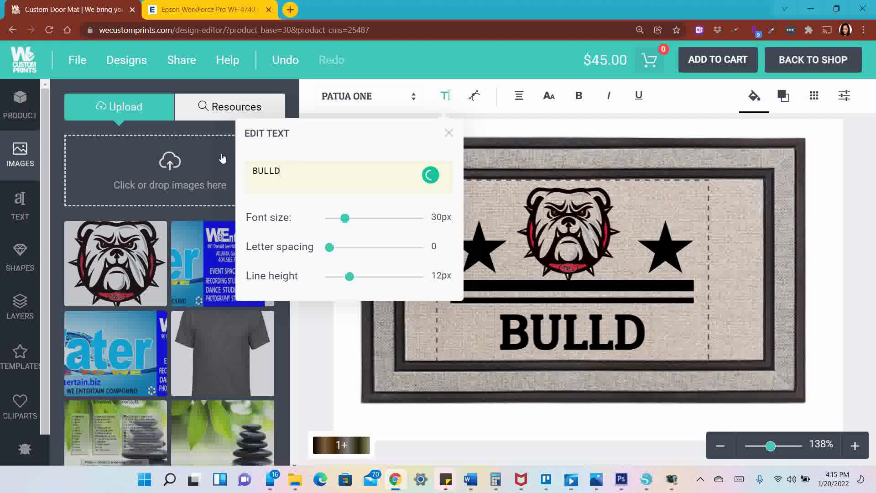
type("OGS LI")
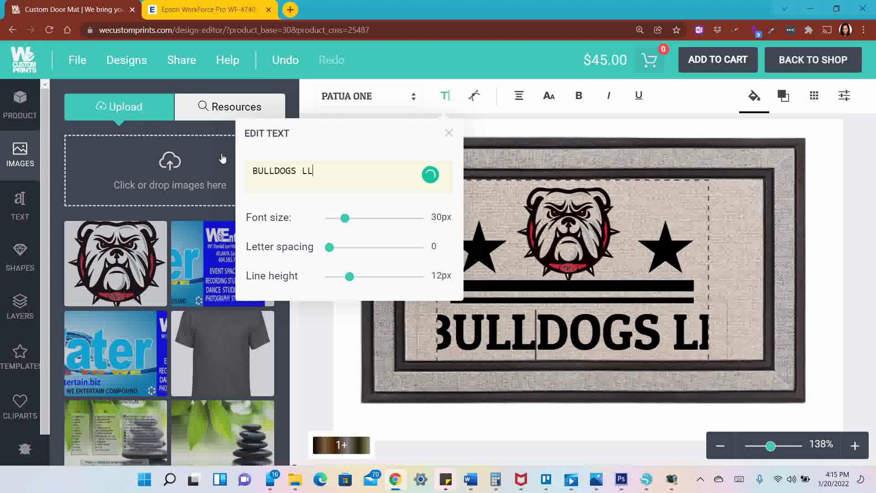
key("BackSpace")
key("BackSpace")
type("LIVE HERE")
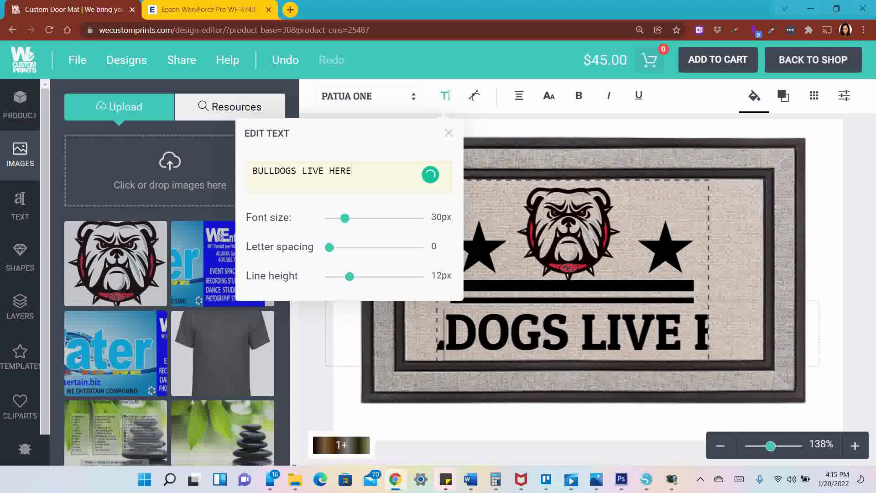
- Resize the slogan to 16px so it fits beneath the bars
left_click(348, 222)
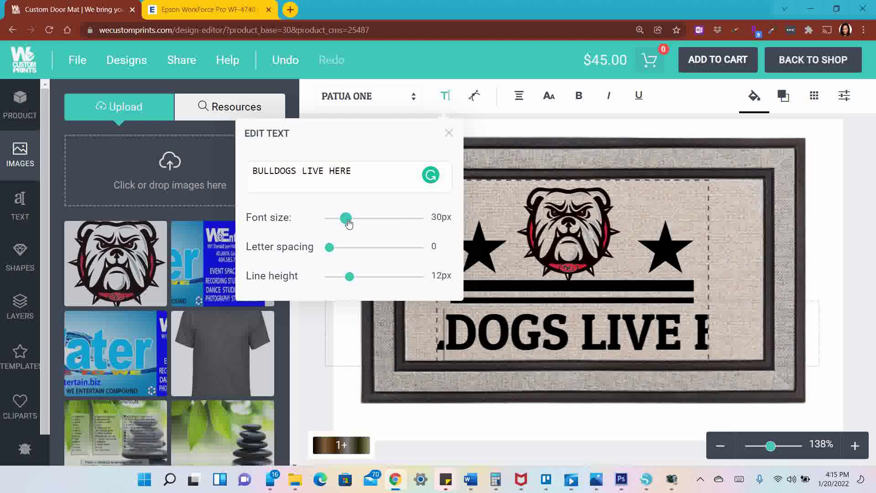
left_click_drag(348, 222, 337, 219)
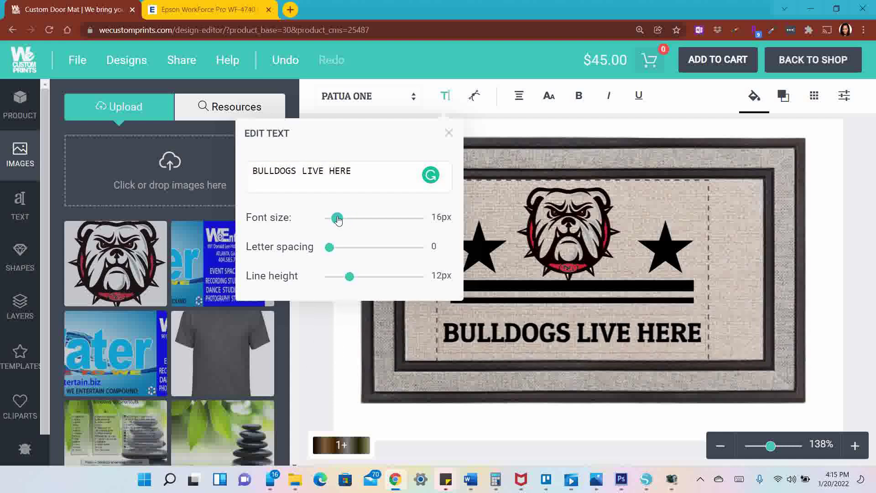
left_click(739, 299)
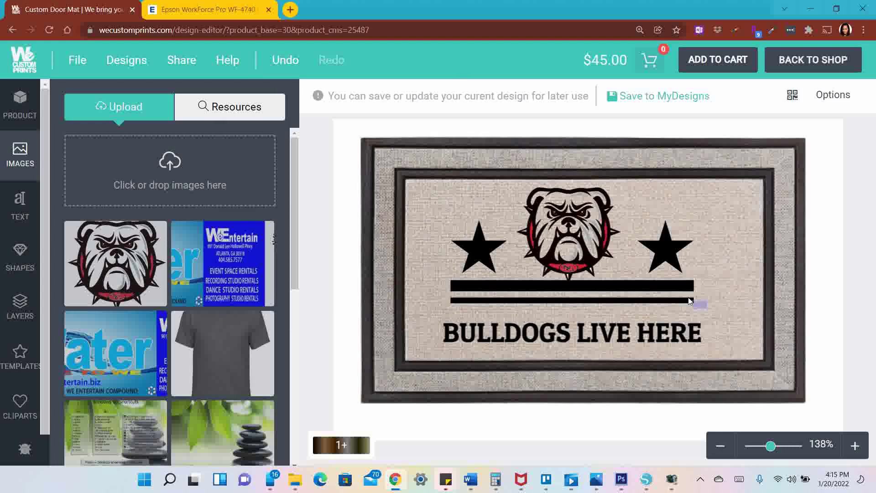
- After the undo, retype the slogan as BULLDOGS LIVE HERE and set it to 15px
left_click_drag(708, 308, 672, 287)
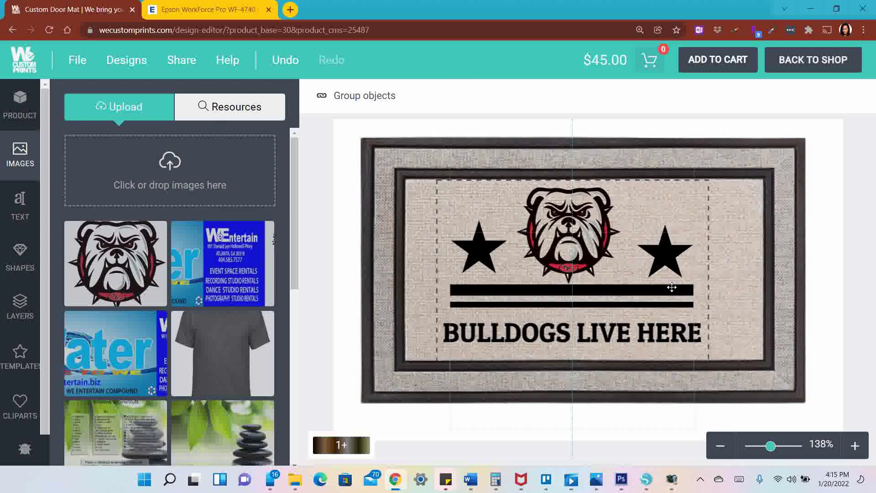
left_click(285, 60)
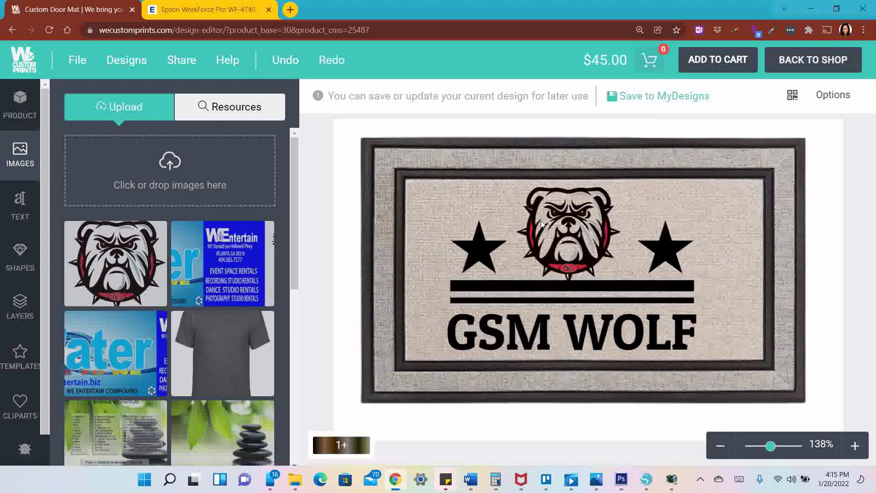
double_click(679, 337)
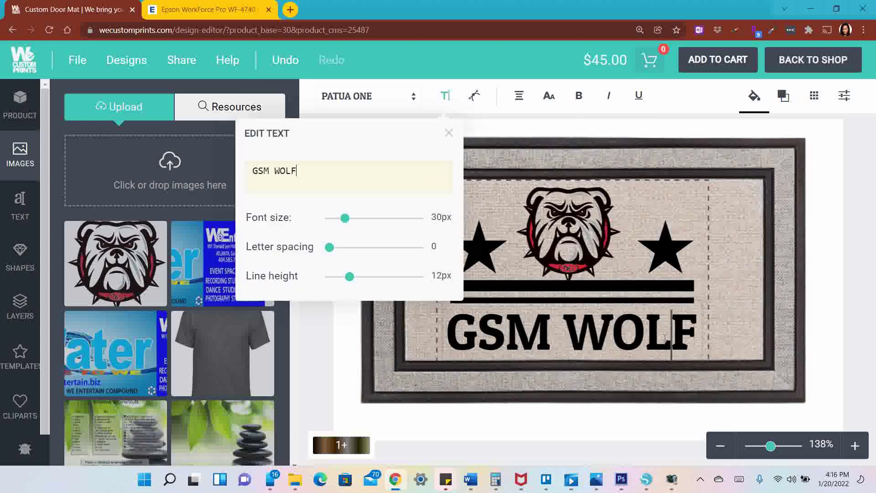
triple_click(259, 172)
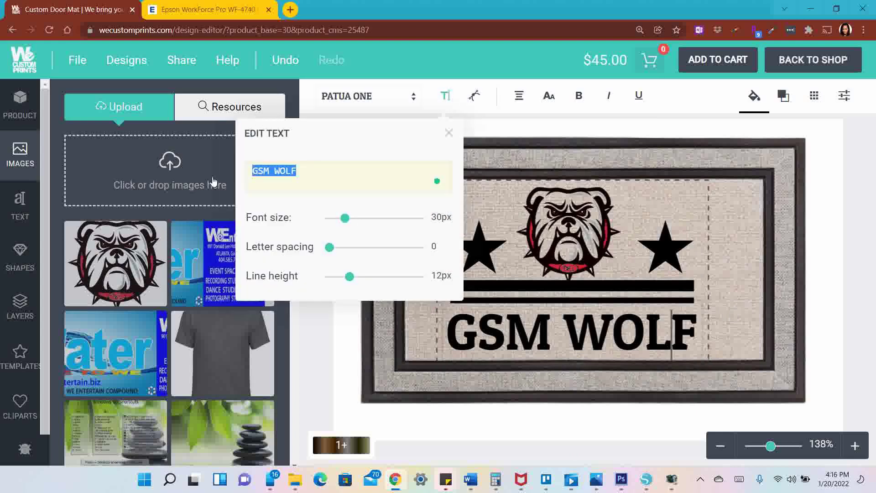
type("BULL")
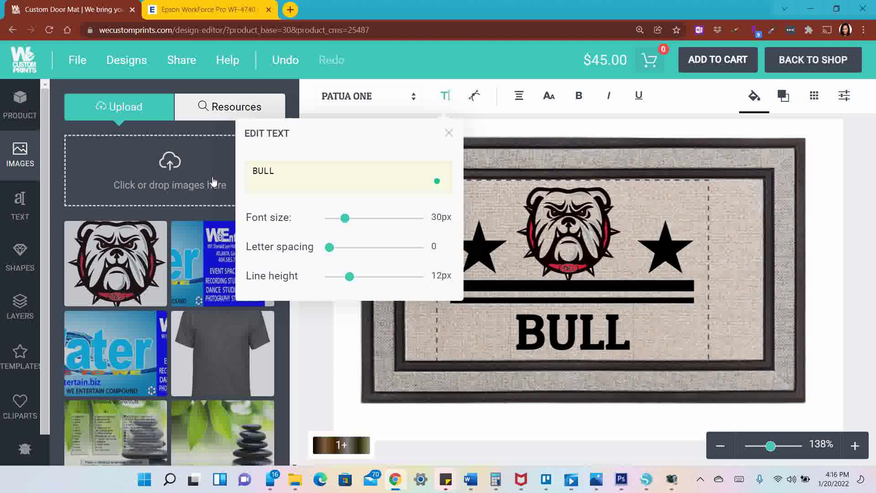
type("DOGS LIVE ")
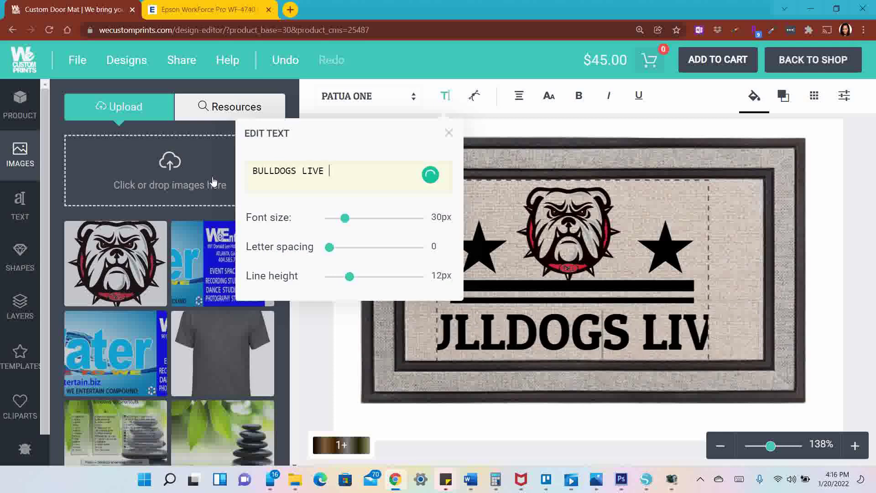
type("HERE")
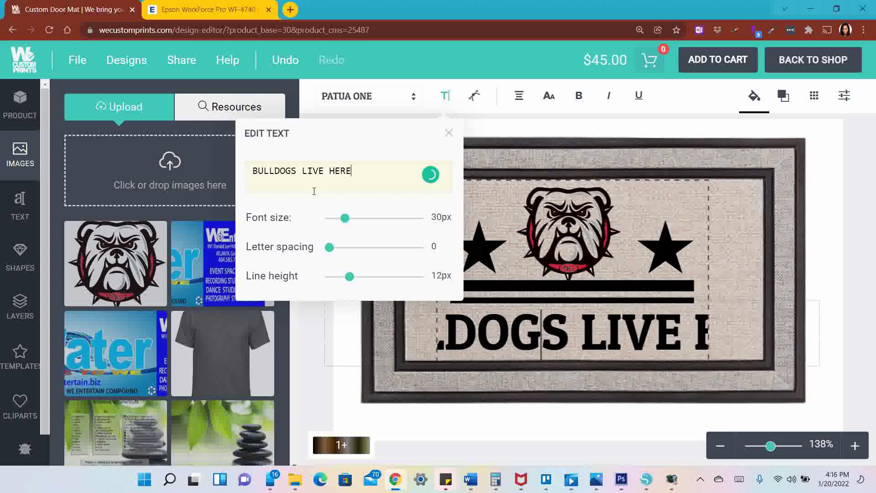
left_click_drag(345, 218, 338, 221)
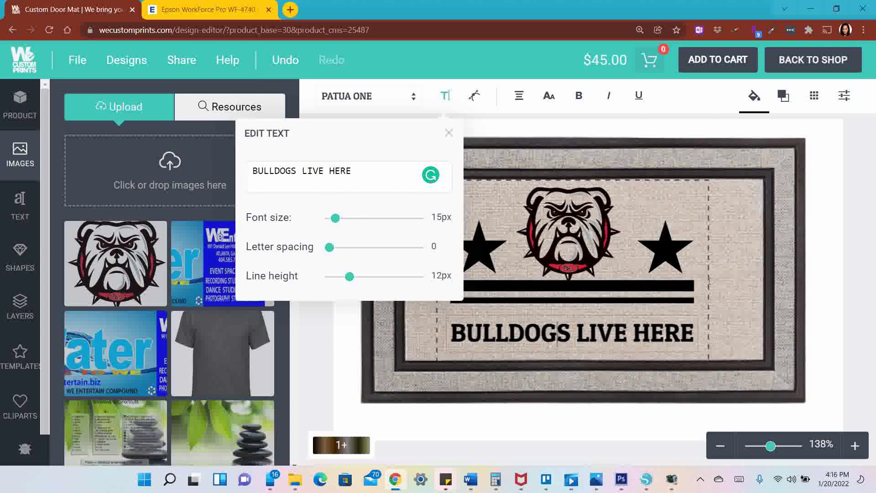
- Select the stars, bulldog, bars and slogan together and align them on the mat's centre line
left_click(729, 308)
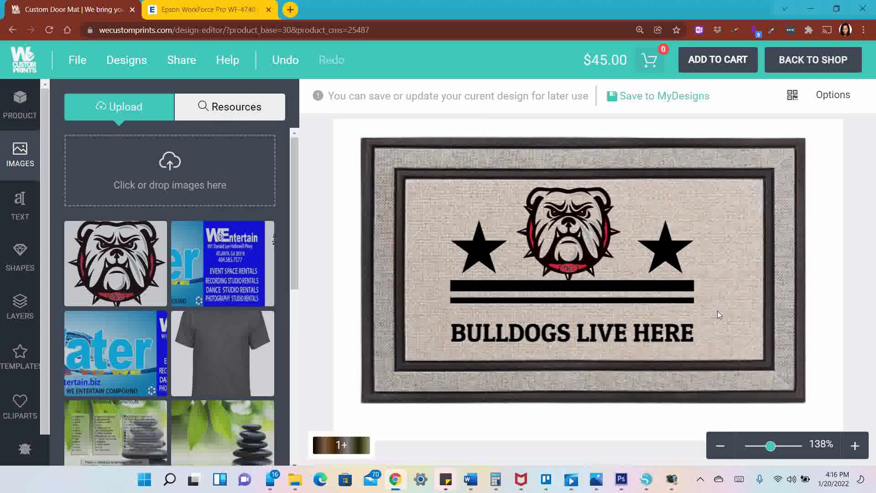
mouse_move(692, 294)
left_mouse_down()
mouse_move(676, 286)
mouse_move(677, 299)
left_mouse_up()
left_click(723, 320)
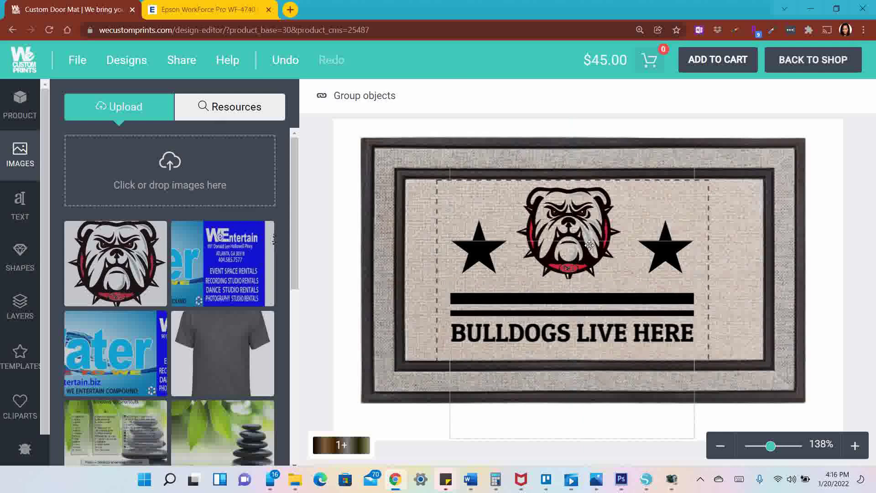
left_click(711, 266)
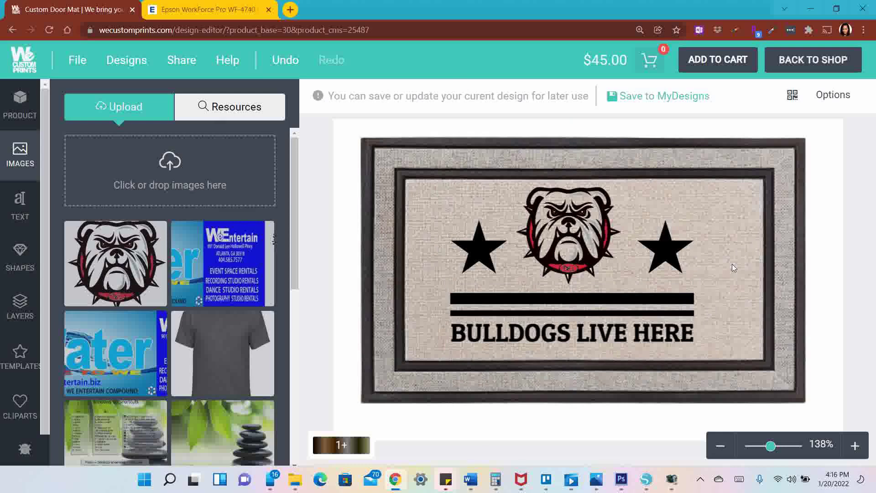
left_click_drag(726, 266, 450, 222)
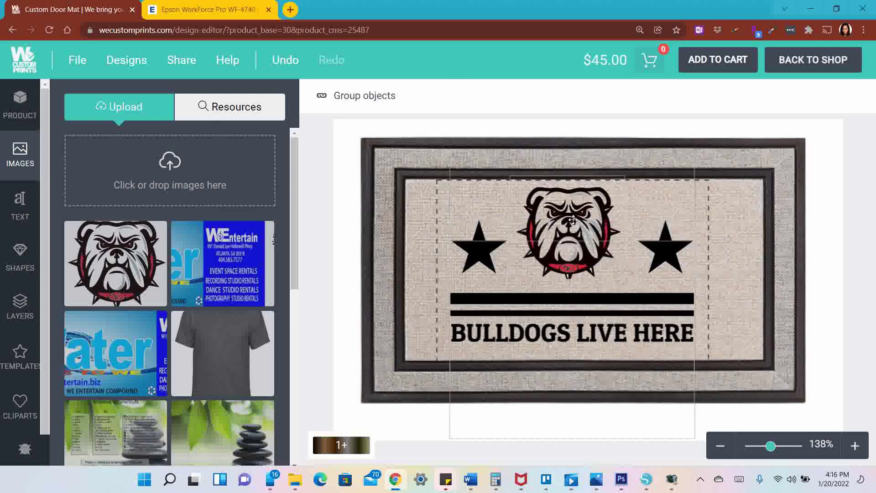
left_click_drag(573, 221, 576, 221)
left_click(759, 234)
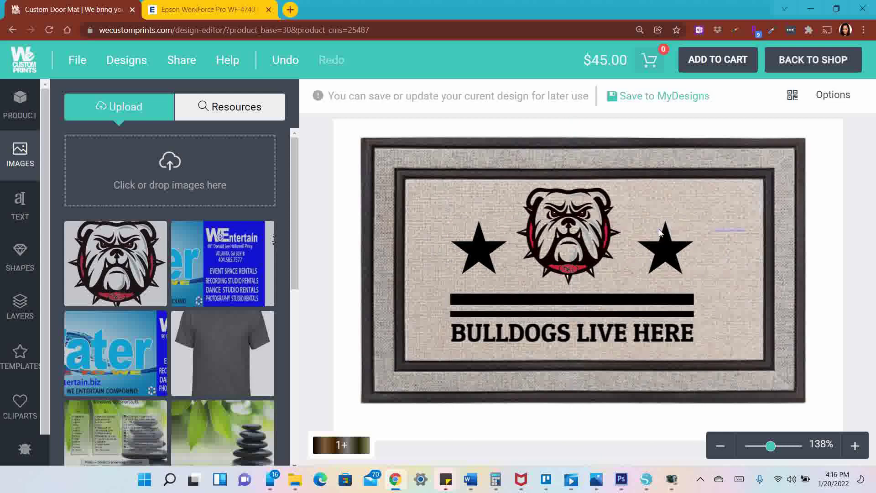
left_click_drag(661, 233, 468, 209)
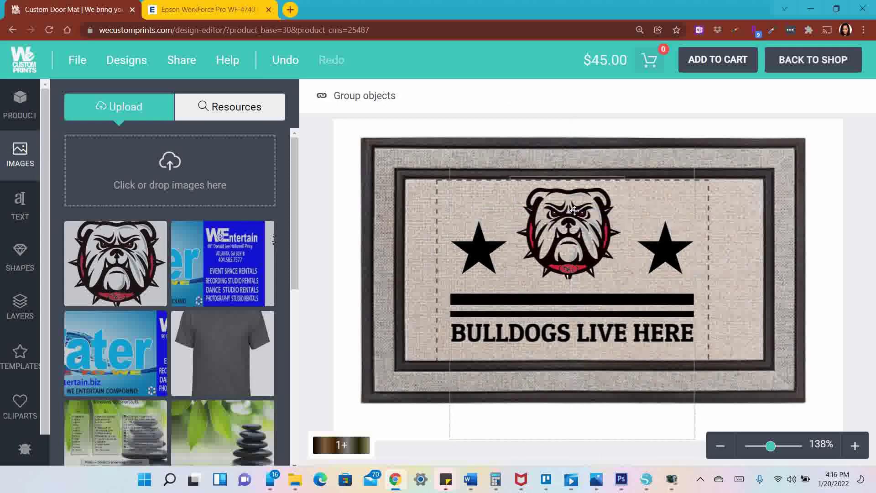
left_click_drag(575, 210, 576, 213)
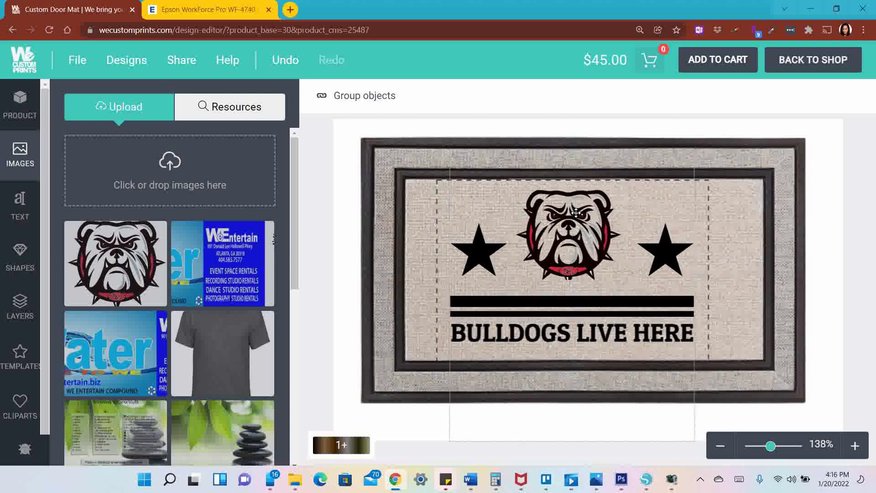
left_click(743, 255)
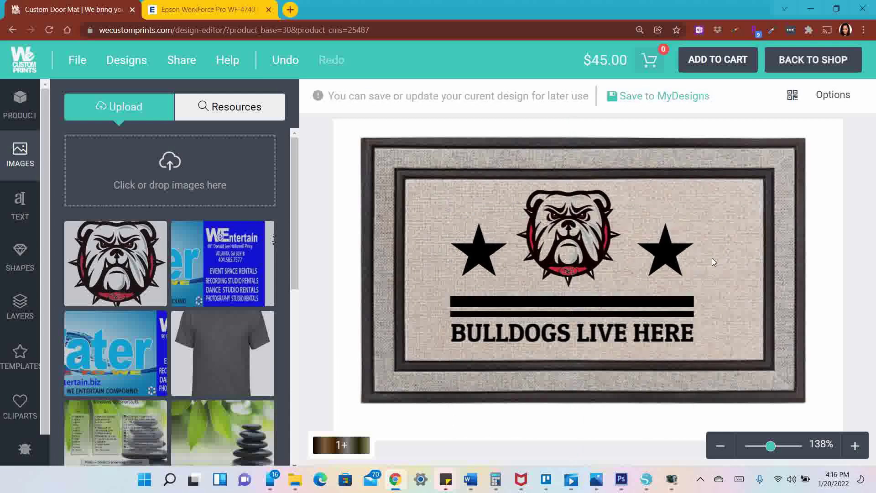
- Undo the shifted bar, then enlarge the bulldog to fill the space between the stars
left_click_drag(462, 180, 578, 203)
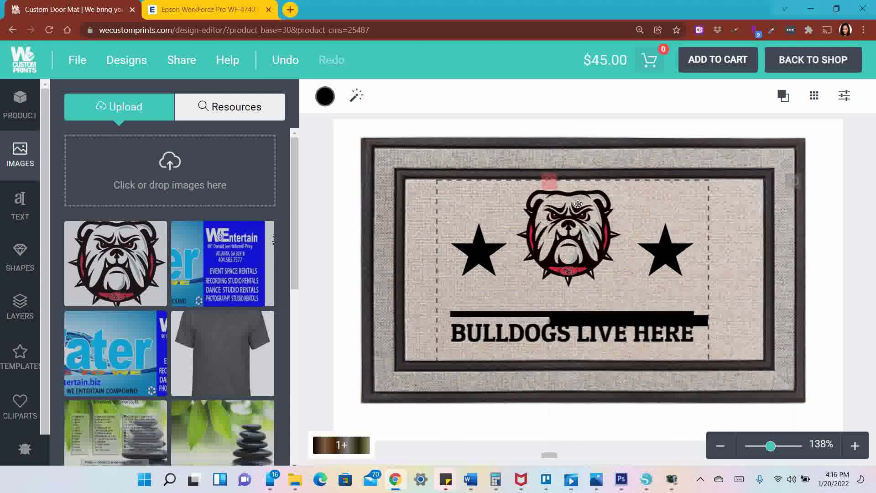
key("ctrl+z")
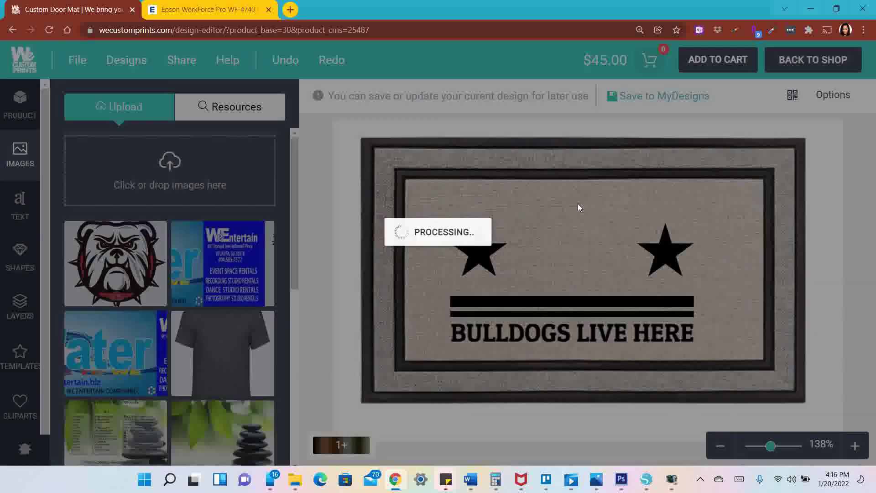
left_click(561, 235)
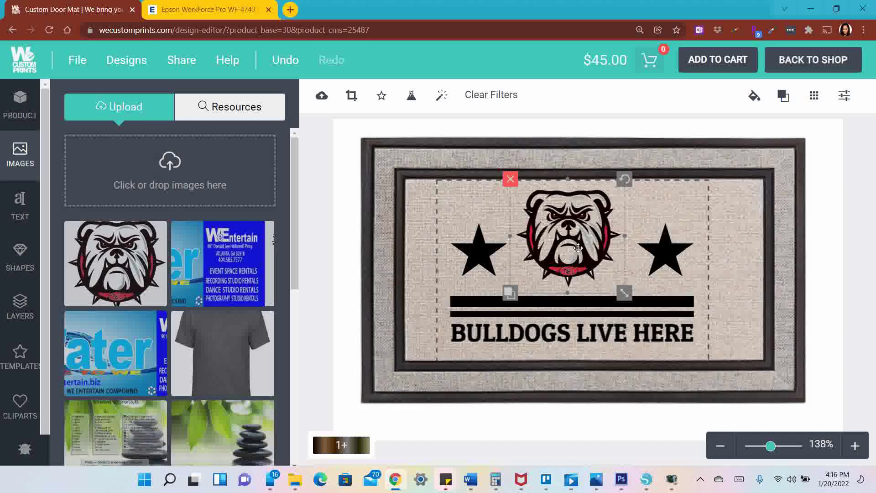
left_click_drag(624, 293, 637, 300)
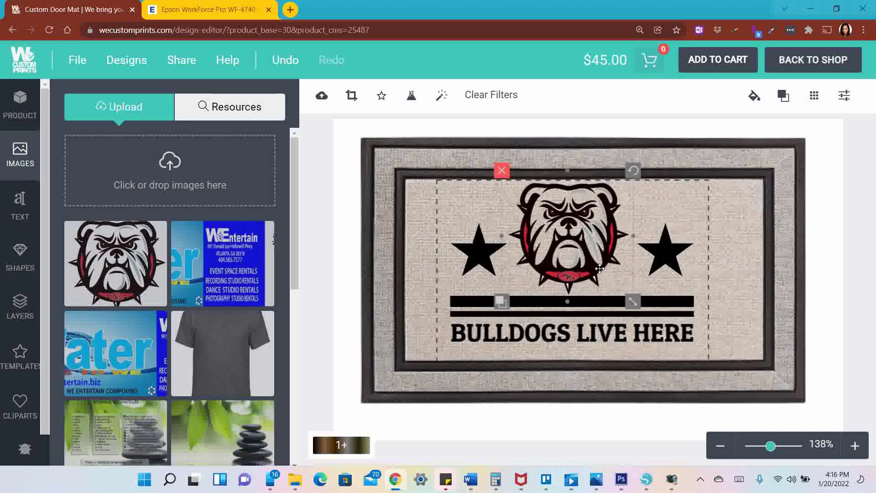
left_click_drag(602, 262, 602, 263)
left_click(743, 318)
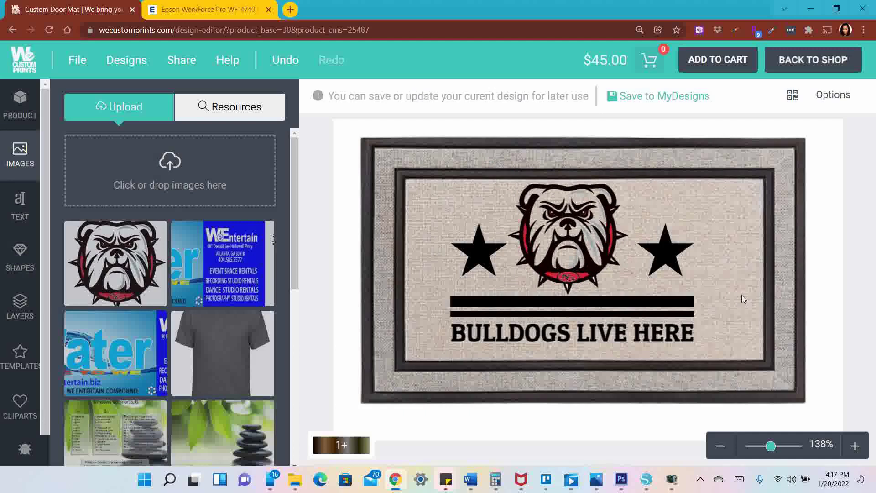
- Add the 18x30 Custom Door Mat to the cart, accept the Terms & Conditions, and check out
left_click(725, 62)
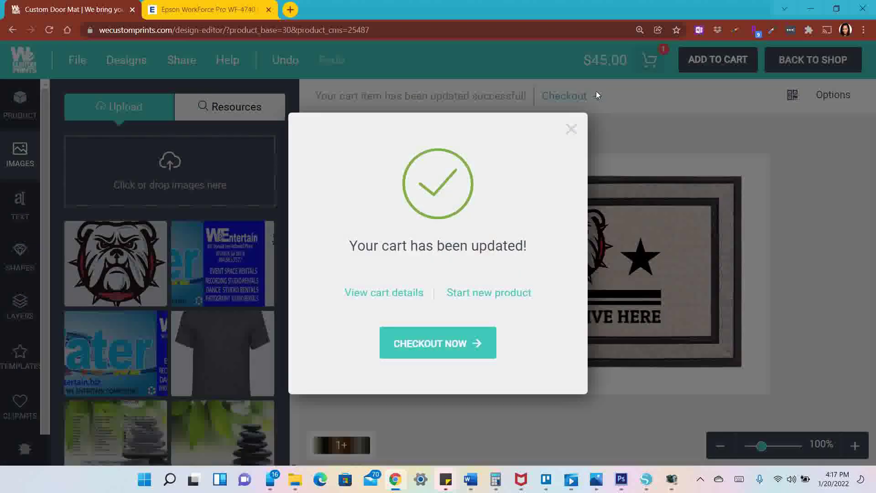
left_click(418, 349)
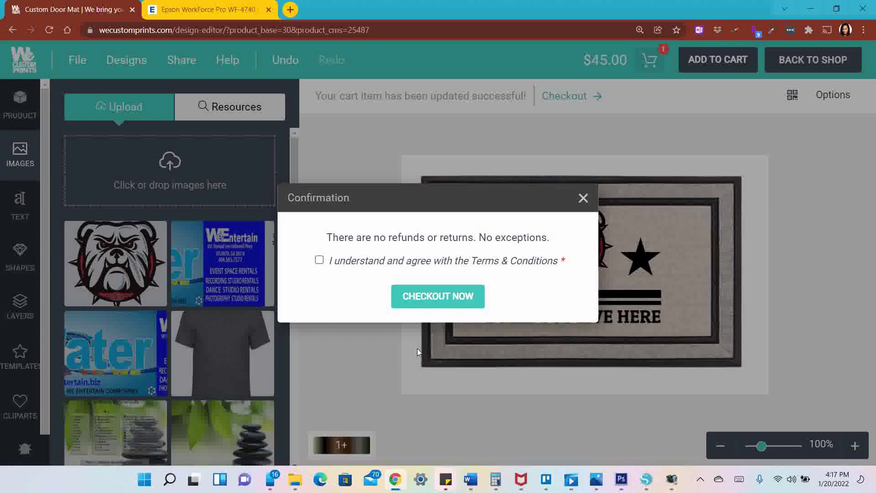
left_click(318, 261)
left_click(433, 307)
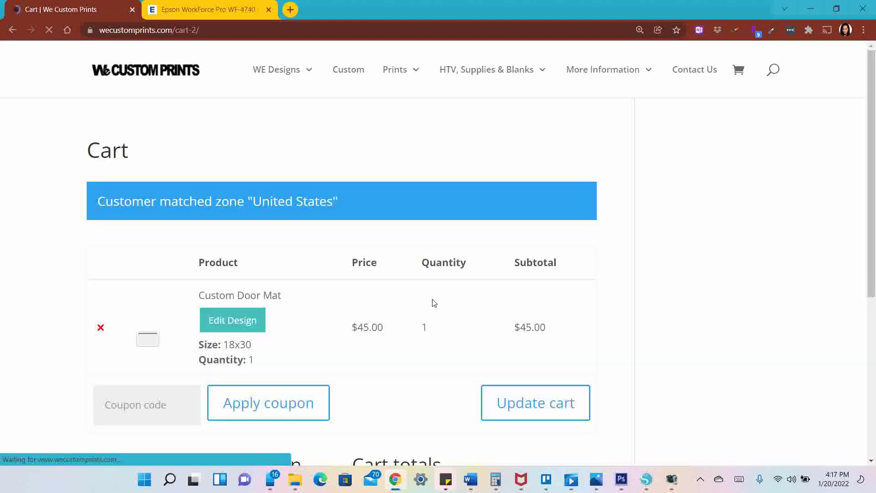
- Apply a coupon code for $4.50 off in the cart and proceed to checkout
scroll(347, 264, "down", 3)
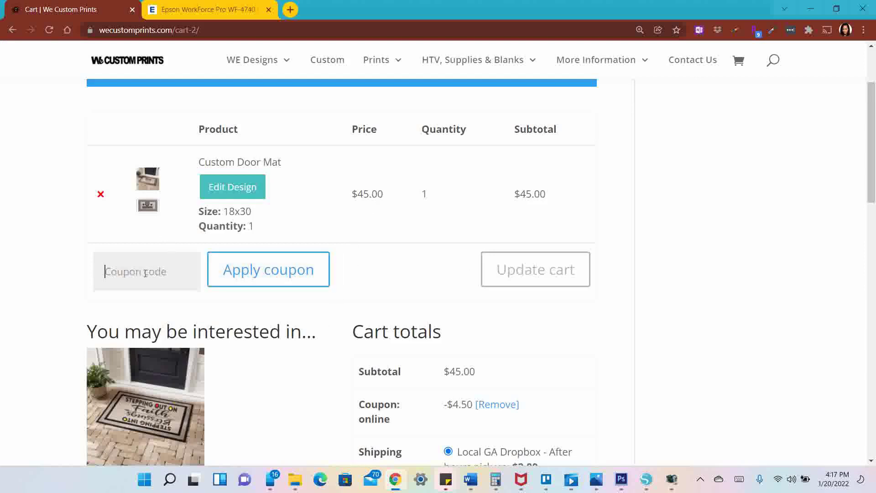
left_click(199, 276)
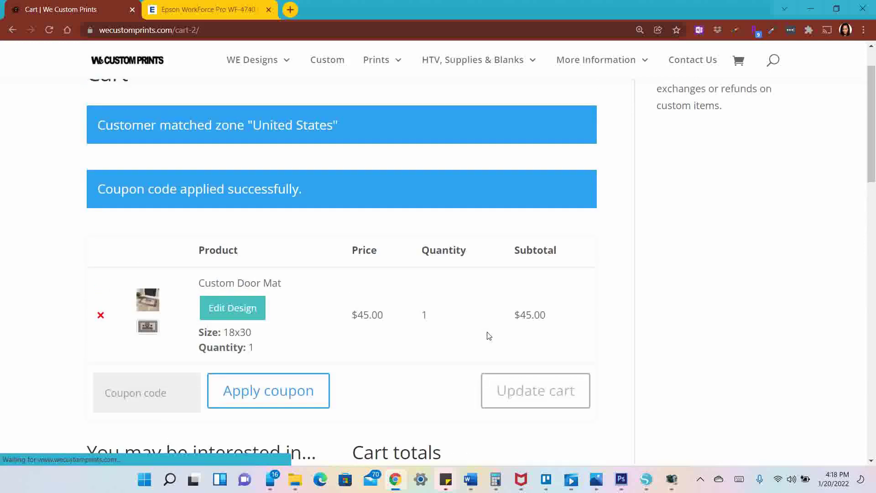
scroll(489, 336, "down", 3)
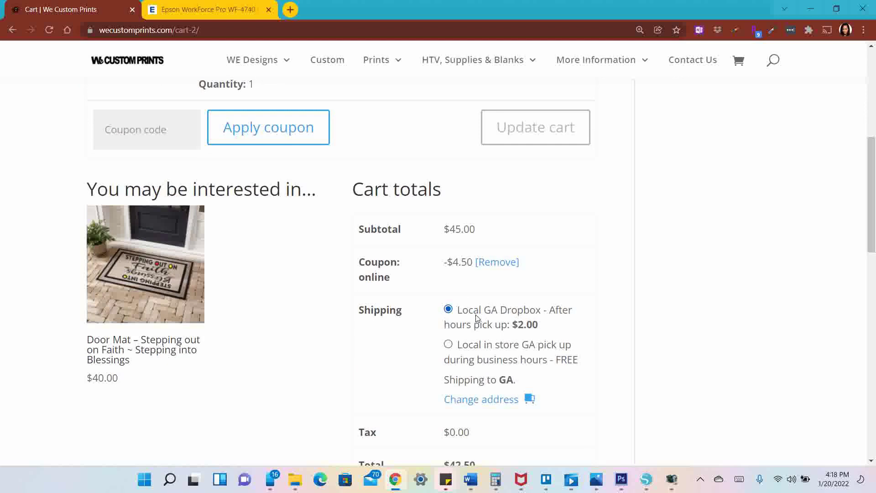
scroll(476, 318, "down", 4)
left_click(480, 327)
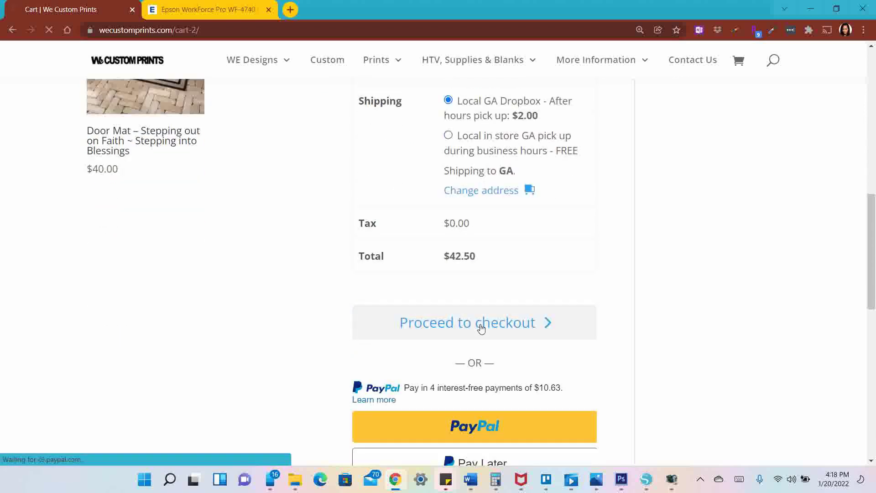